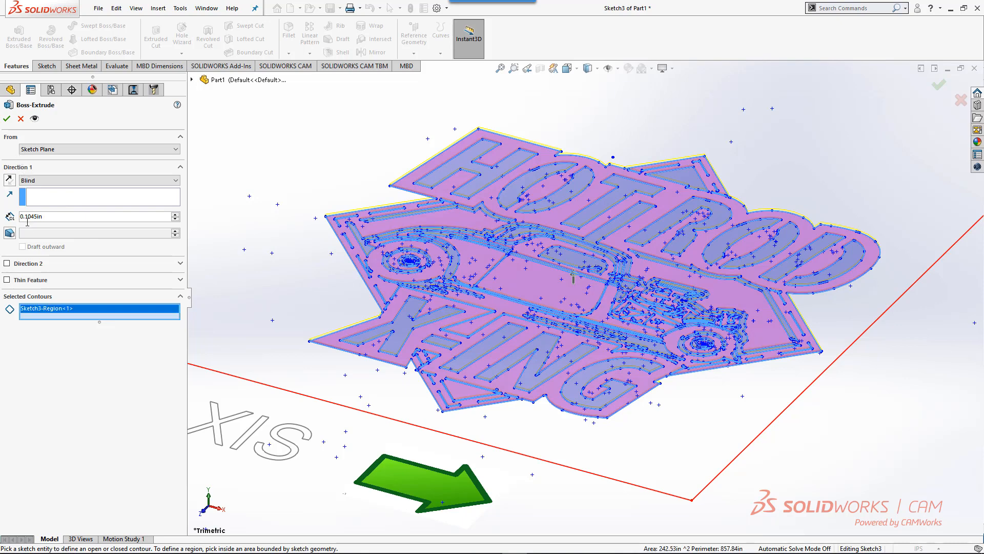
Extrude the sign's sketch region as a blind boss 0.1045 in thick and frame the sign in the top view
{"action": "left_click", "coordinate": [6, 119]}
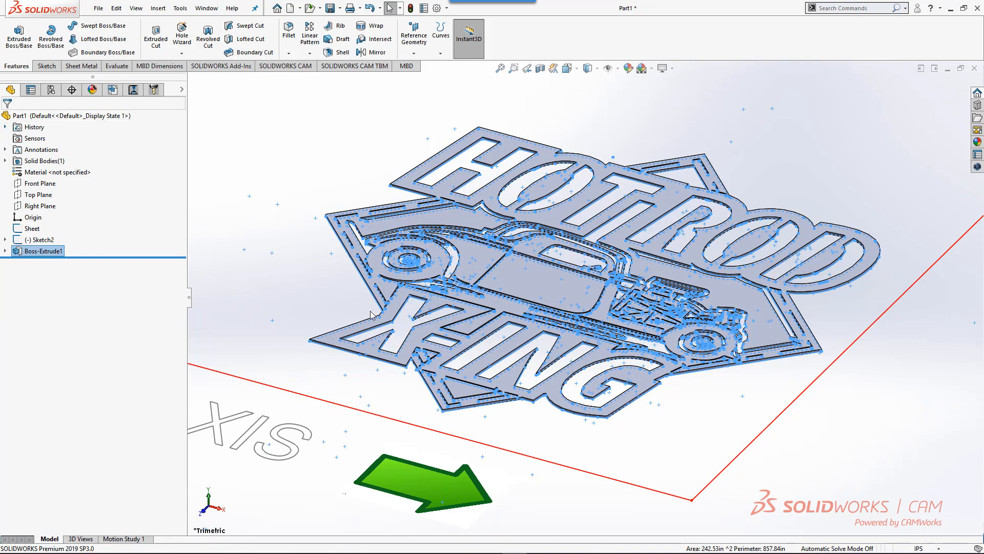
{"action": "middle_click_drag", "start_coordinate": [545, 293], "coordinate": [762, 385]}
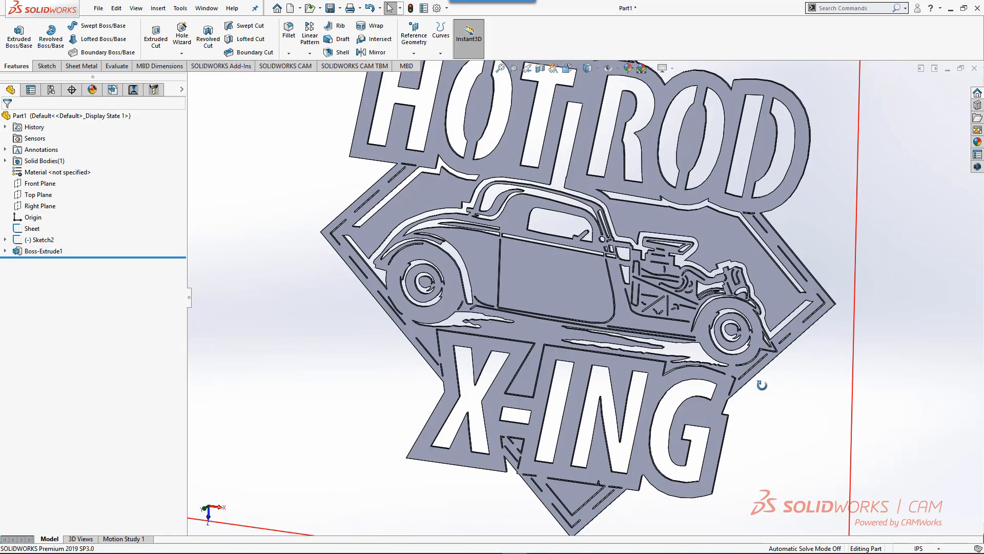
{"action": "key", "text": "space"}
{"action": "left_click", "coordinate": [786, 425]}
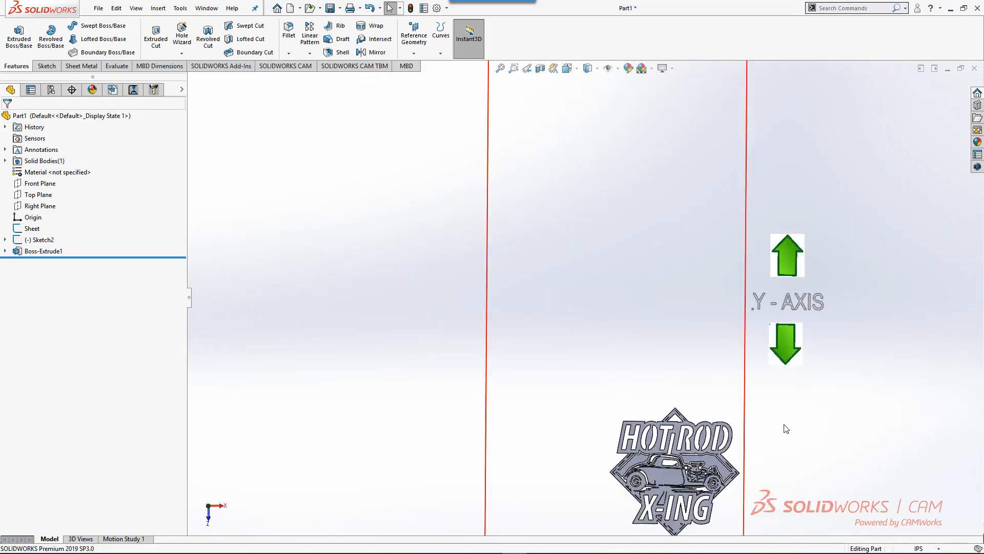
{"action": "left_click", "coordinate": [513, 68]}
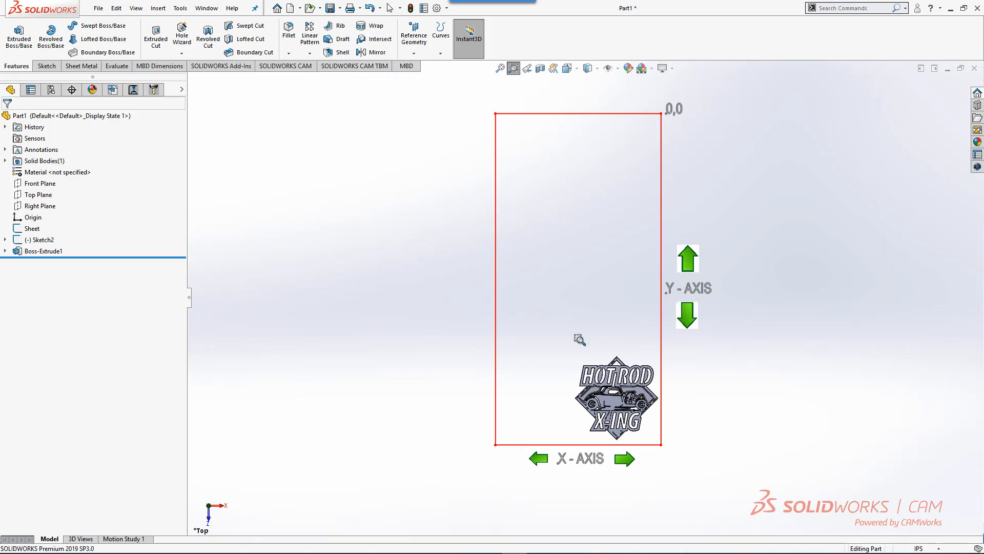
{"action": "left_click_drag", "start_coordinate": [565, 347], "coordinate": [672, 452]}
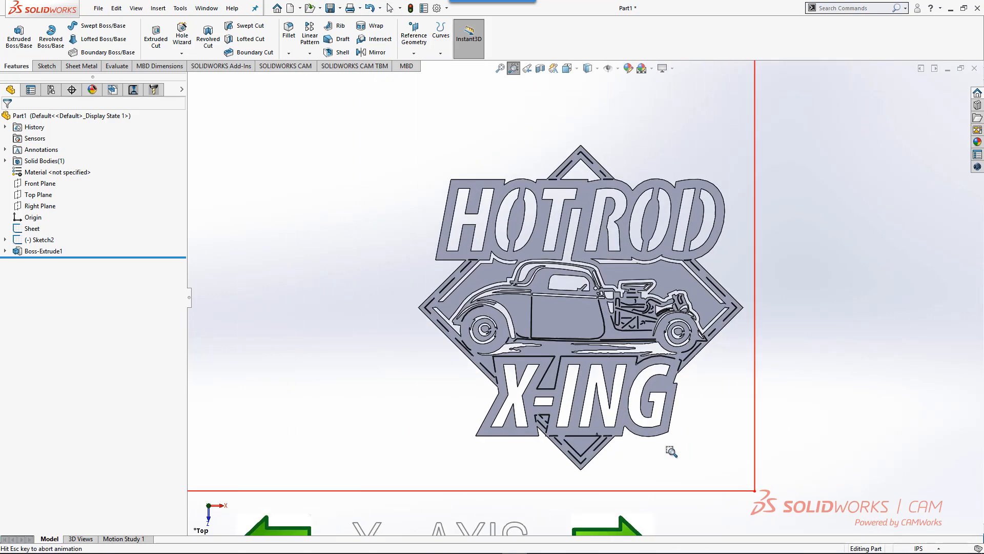
{"action": "left_click", "coordinate": [515, 71]}
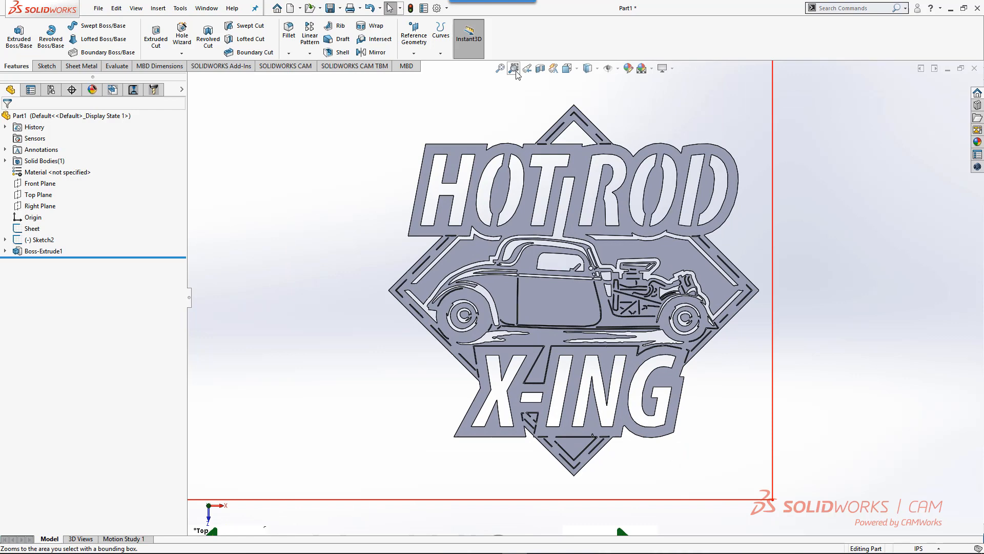
Review the CAM feature tree's stock manager, coordinate system and mill part setup
{"action": "left_click", "coordinate": [113, 90]}
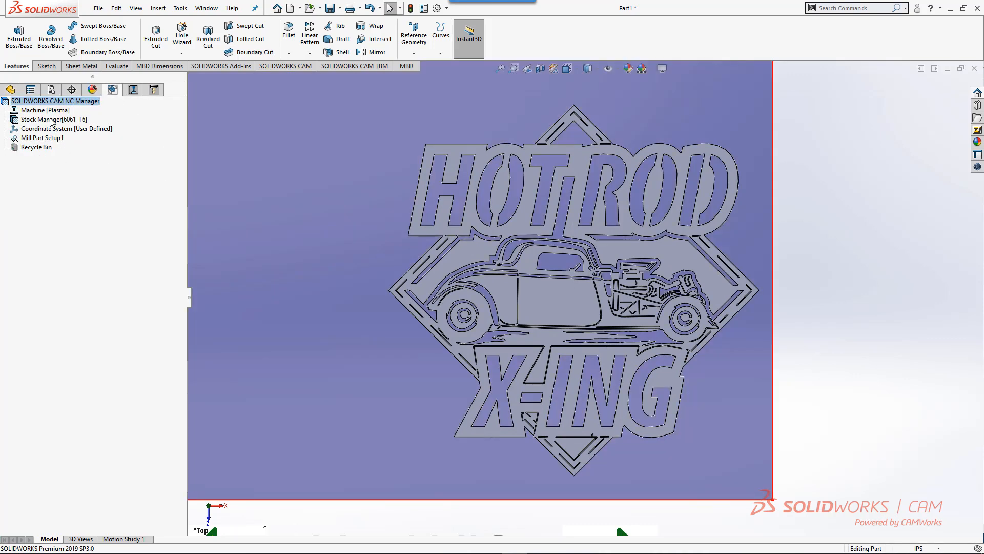
{"action": "left_click", "coordinate": [51, 120]}
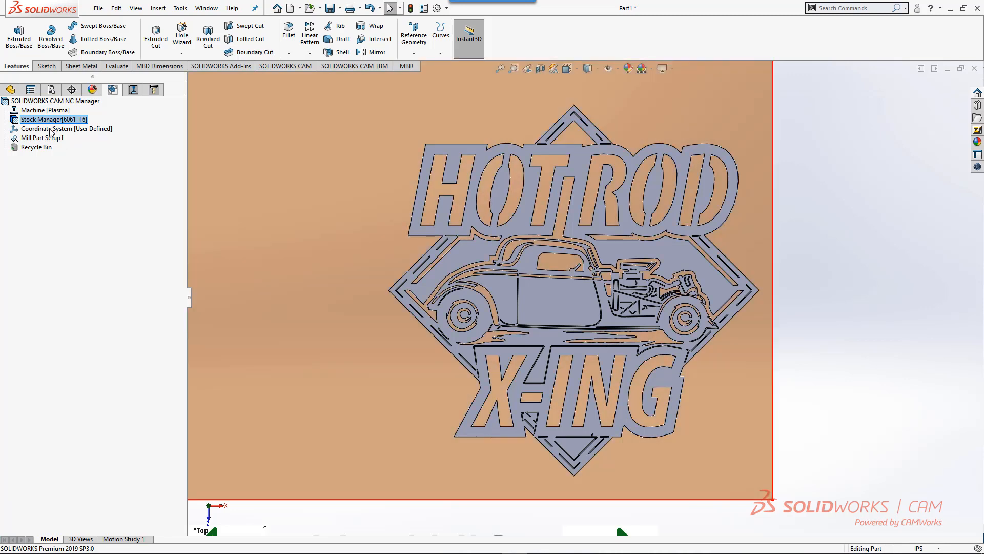
{"action": "left_click", "coordinate": [51, 129]}
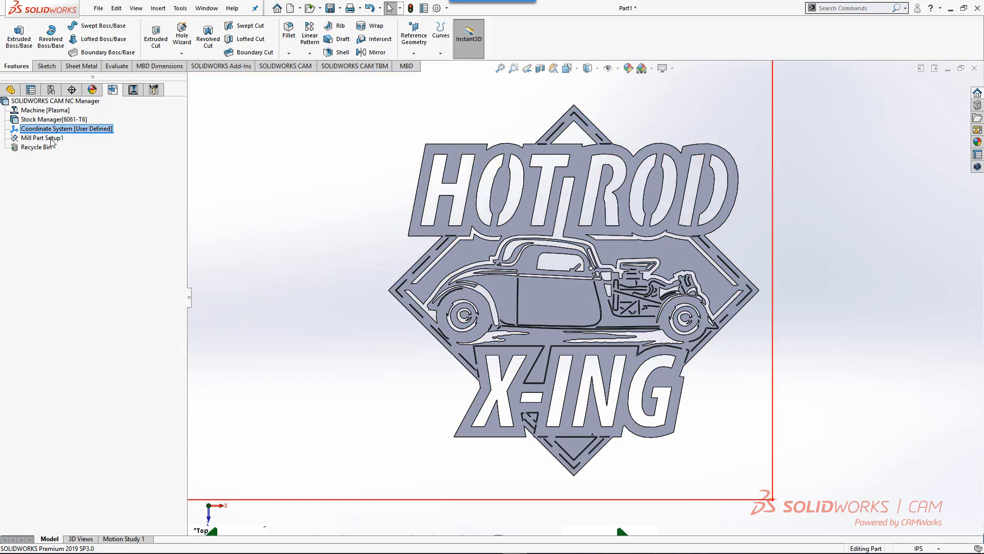
{"action": "left_click", "coordinate": [51, 138]}
In the CAM mill feature options, exclude face, boss, and tapered & filleted features from extraction and change the maximum recognized hole diameter
{"action": "left_click", "coordinate": [303, 66]}
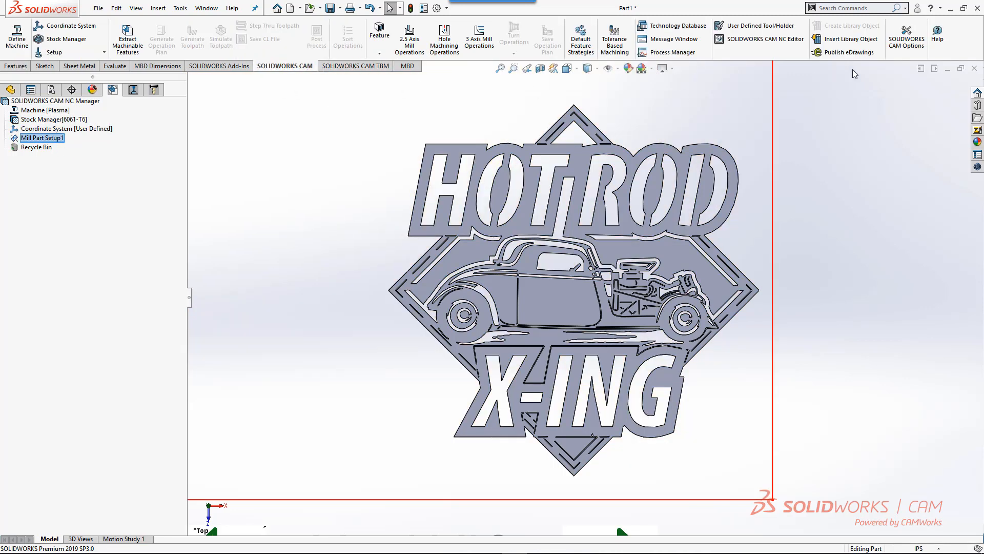
{"action": "left_click", "coordinate": [906, 36]}
{"action": "left_click", "coordinate": [270, 113]}
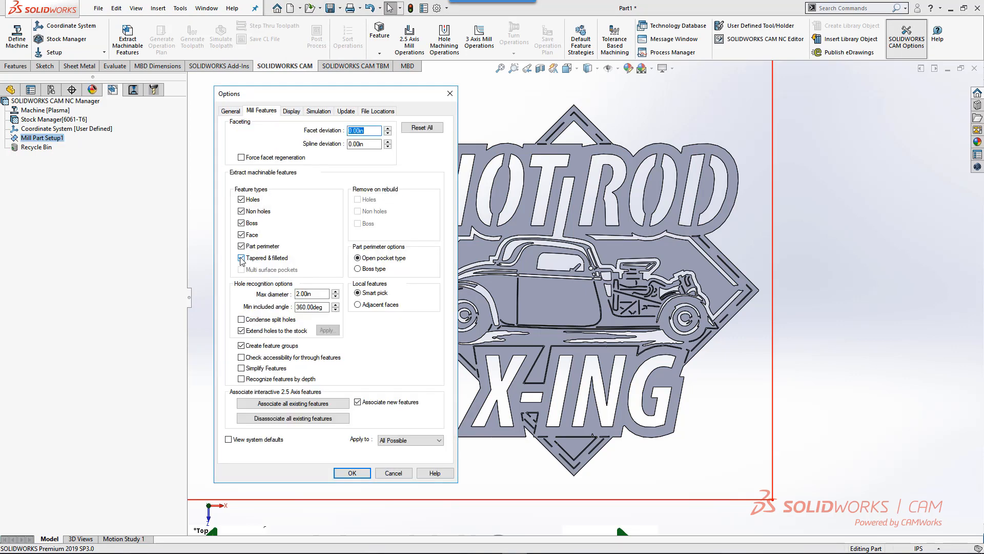
{"action": "left_click", "coordinate": [240, 246]}
{"action": "left_click", "coordinate": [240, 246]}
{"action": "left_click", "coordinate": [241, 235]}
{"action": "left_click", "coordinate": [241, 223]}
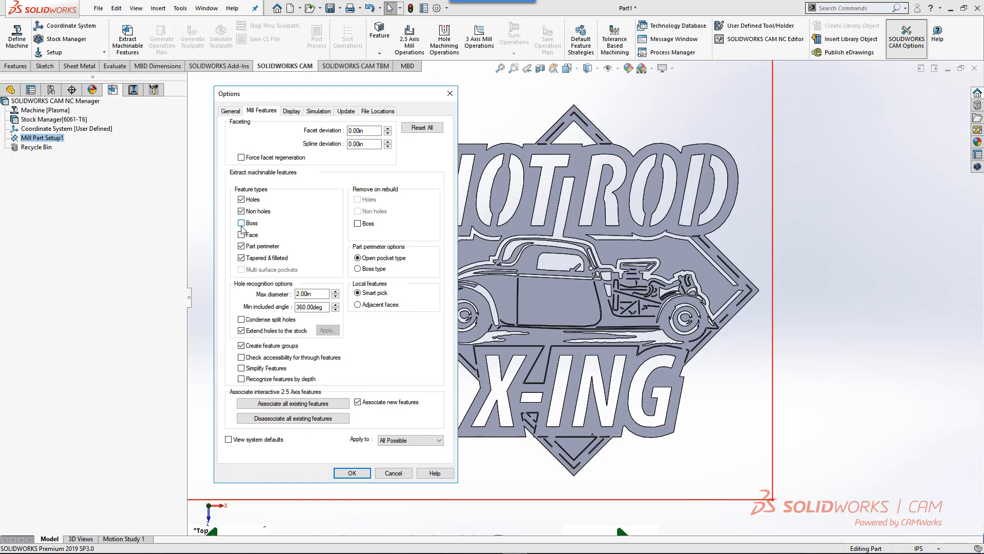
{"action": "left_click", "coordinate": [241, 258]}
{"action": "double_click", "coordinate": [315, 294]}
{"action": "key", "text": "BackSpace"}
{"action": "left_click", "coordinate": [366, 475]}
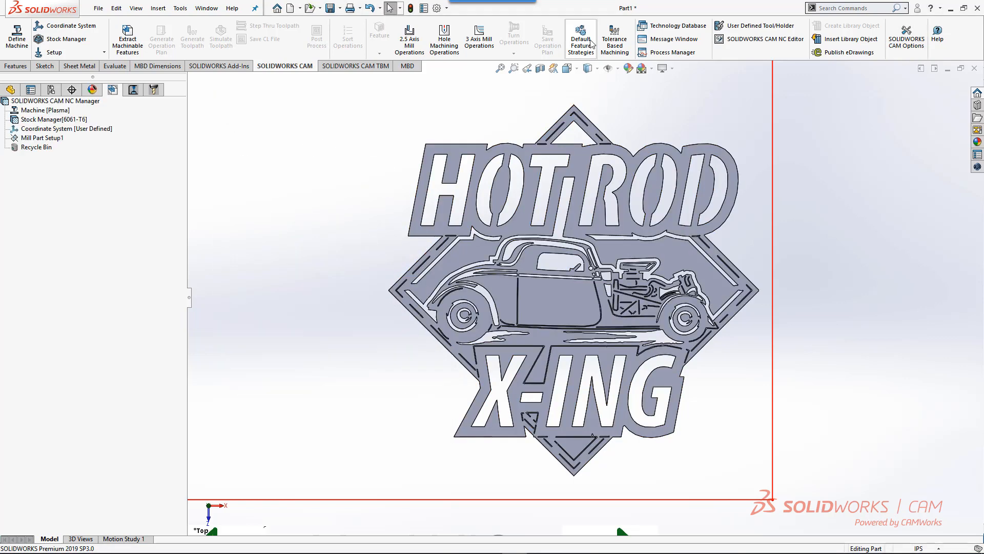
Check the Plasma scheme's default feature strategies and extract the machinable features from the sign
{"action": "left_click", "coordinate": [582, 41]}
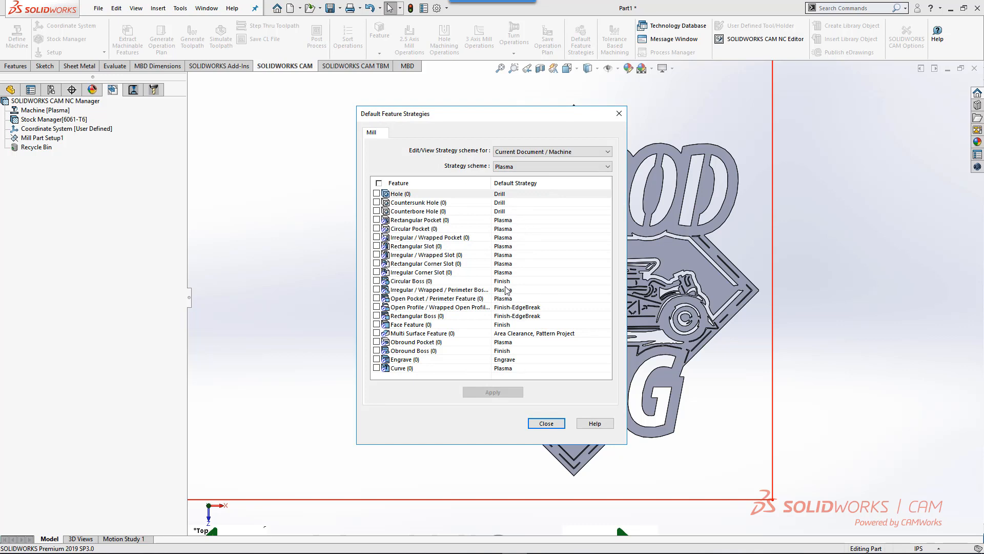
{"action": "left_click", "coordinate": [547, 423]}
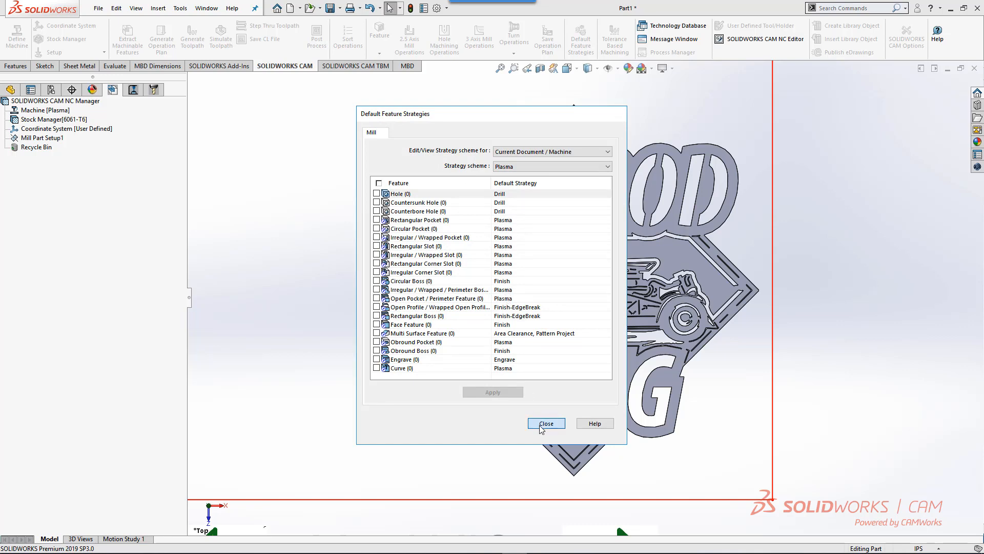
{"action": "left_click", "coordinate": [133, 42]}
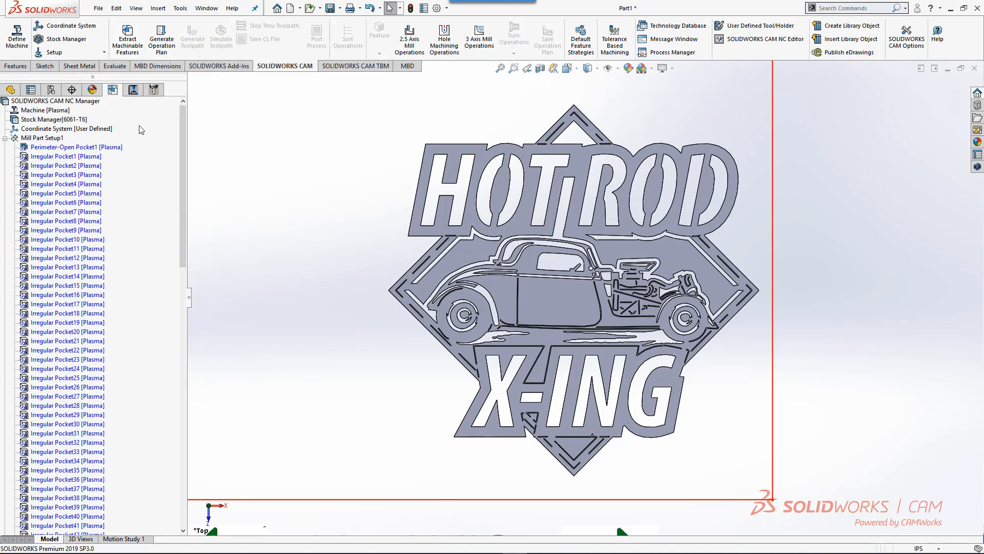
Move the perimeter open pocket to the end of the feature list and generate the operation plan
{"action": "left_click_drag", "start_coordinate": [182, 198], "coordinate": [197, 179]}
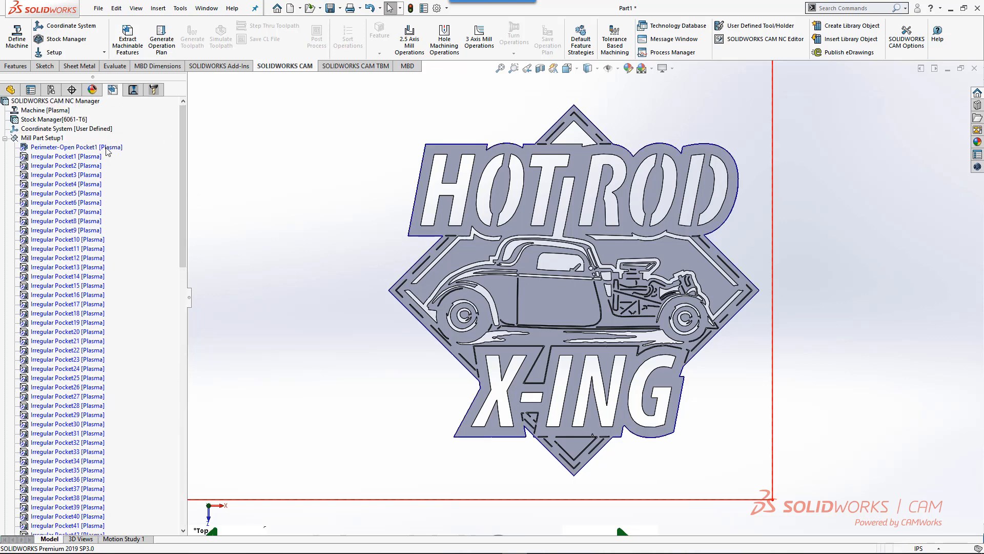
{"action": "left_click", "coordinate": [85, 471]}
{"action": "left_click_drag", "start_coordinate": [86, 475], "coordinate": [91, 519]}
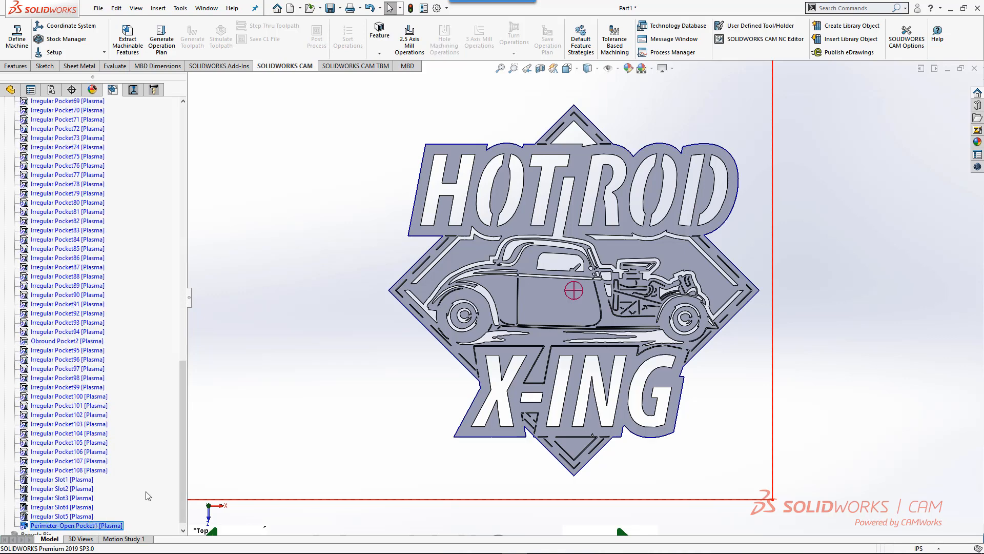
{"action": "left_click_drag", "start_coordinate": [181, 471], "coordinate": [183, 148]}
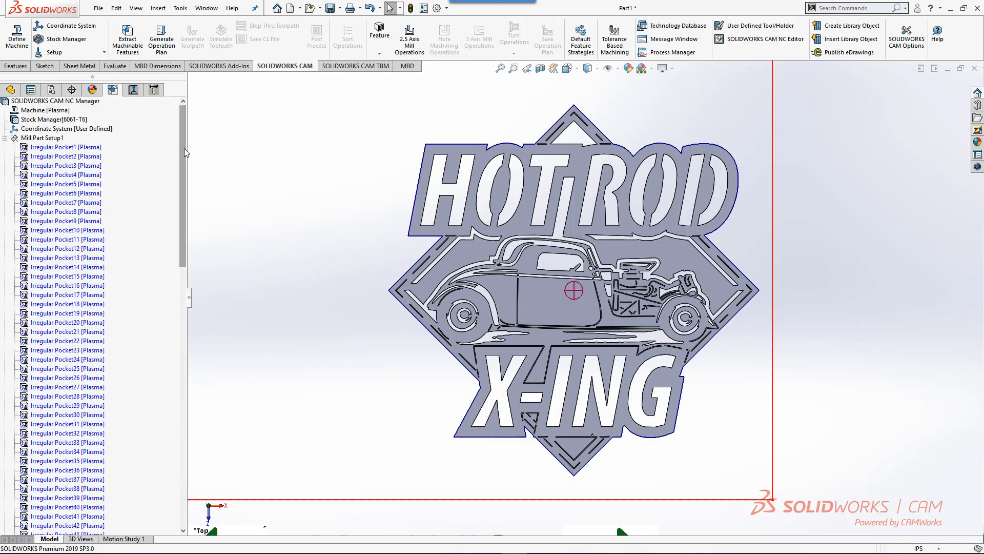
{"action": "left_click", "coordinate": [134, 45]}
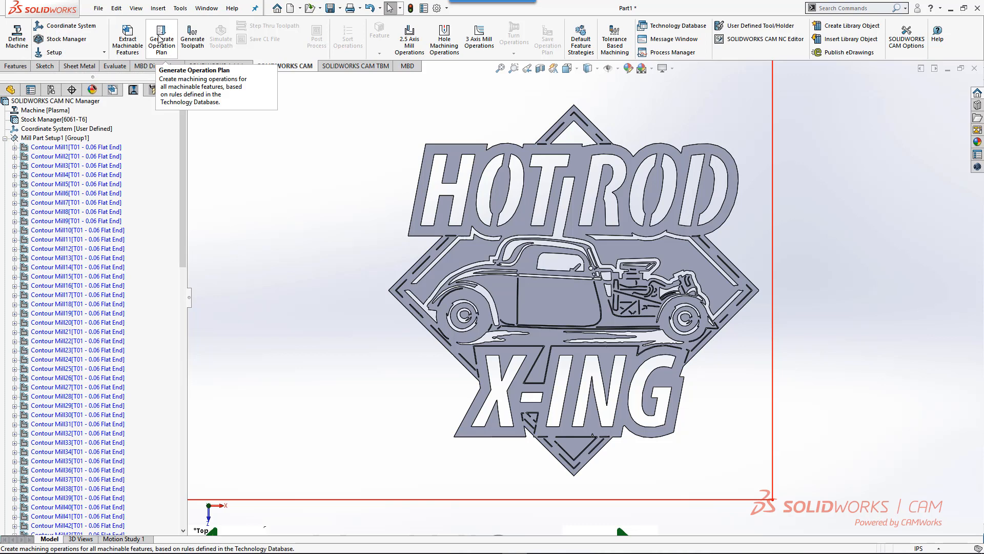
Combine operations Contour Mill1 through Contour Mill115 into one, keeping the perimeter cut Contour Mill116 separate
{"action": "left_click", "coordinate": [93, 148]}
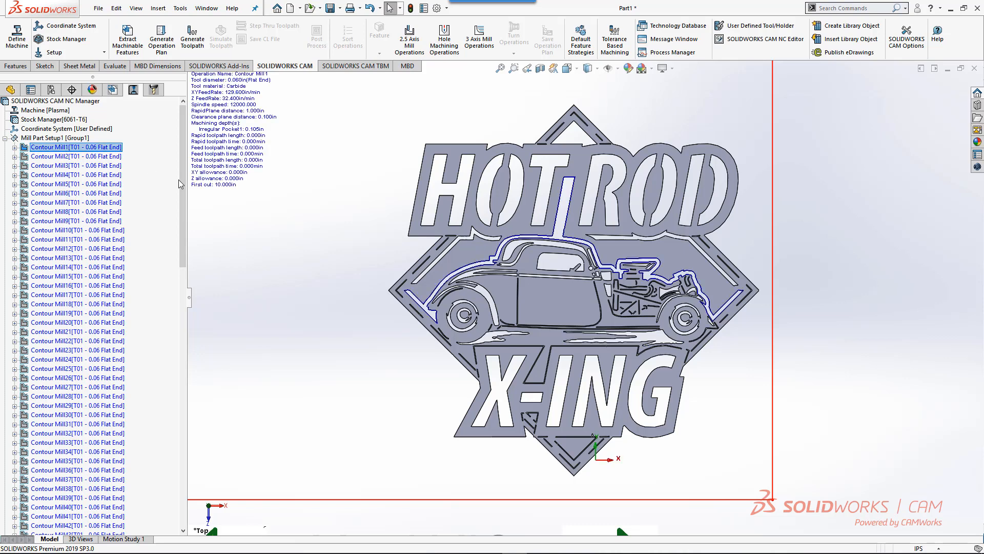
{"action": "left_click_drag", "start_coordinate": [180, 185], "coordinate": [141, 535]}
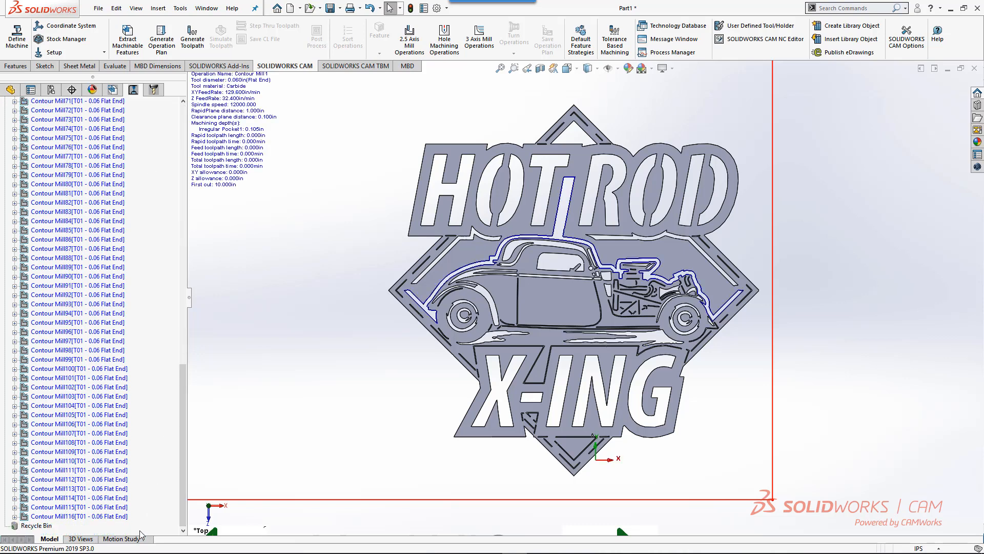
{"action": "left_click", "coordinate": [121, 506], "text": "shift"}
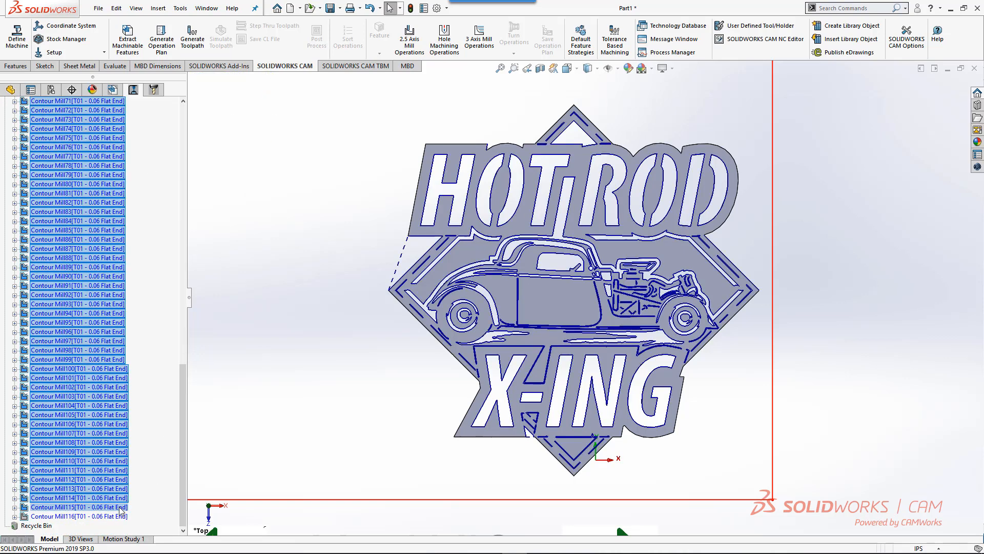
{"action": "right_click", "coordinate": [119, 508]}
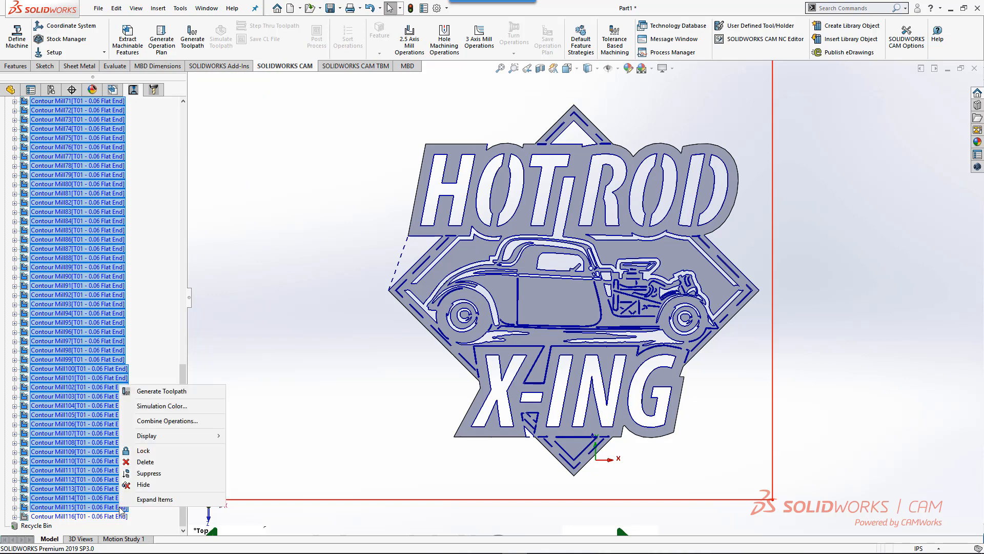
{"action": "left_click", "coordinate": [182, 423]}
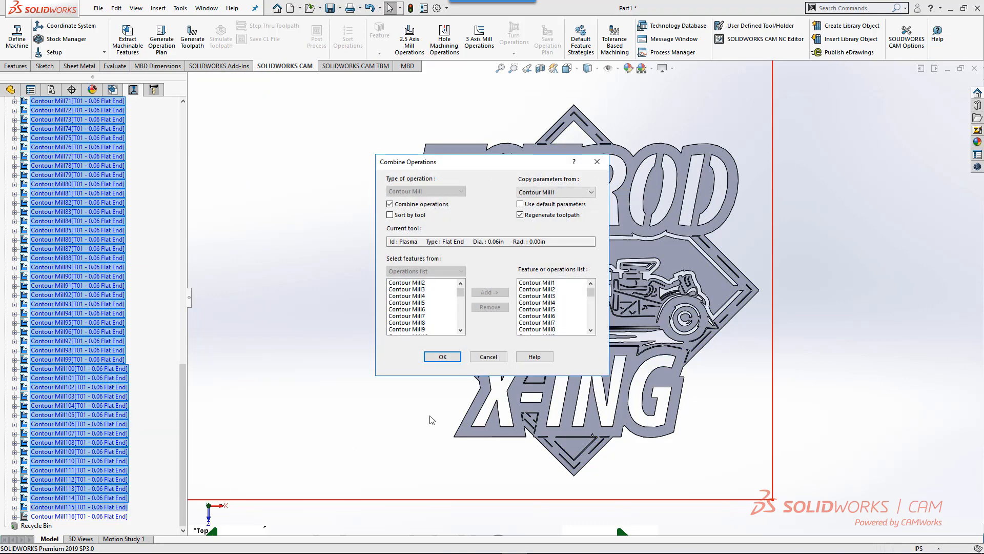
{"action": "left_click", "coordinate": [444, 356]}
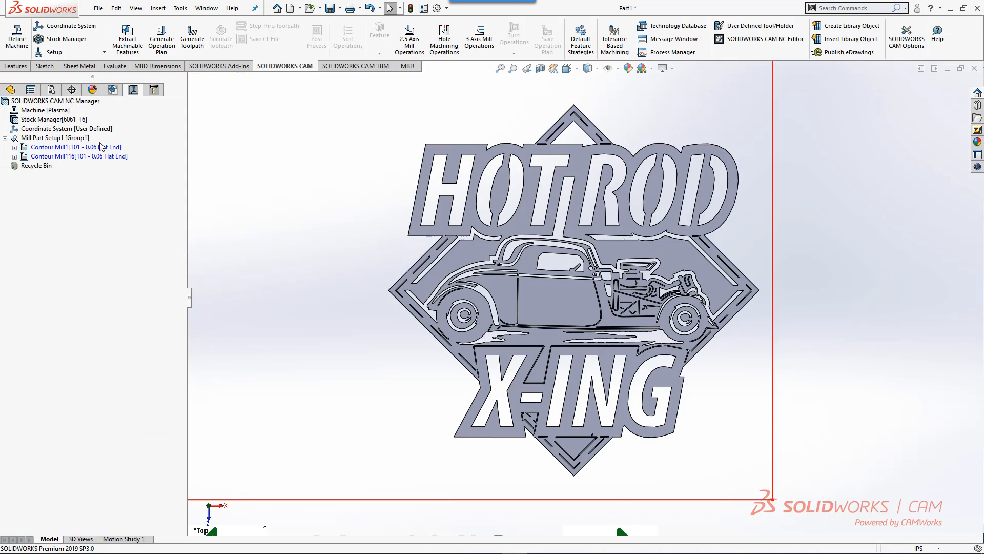
In the combined Contour Mill1 operation's leadin parameters, turn off the gouge check and set the leadin amount to 0.010 in
{"action": "left_click", "coordinate": [102, 147]}
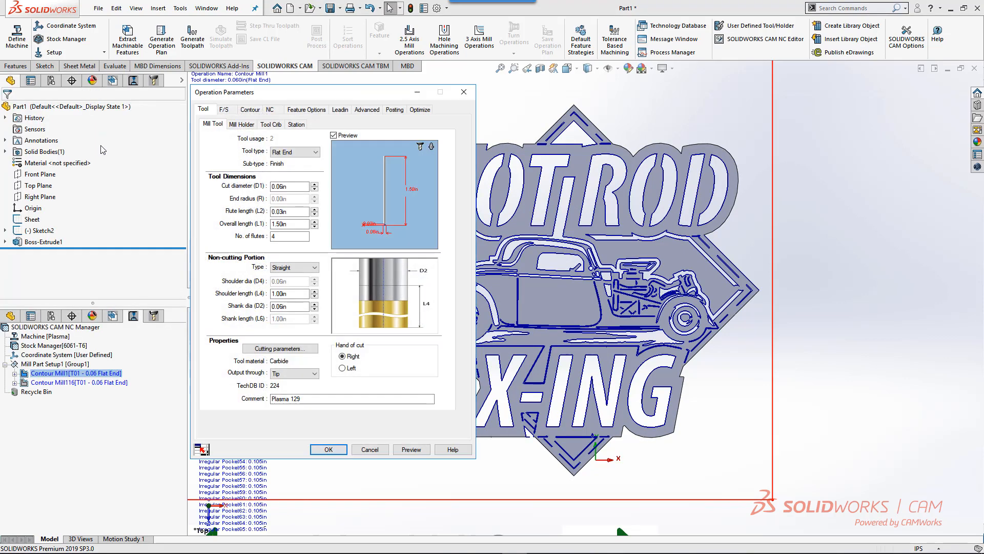
{"action": "left_click", "coordinate": [339, 110]}
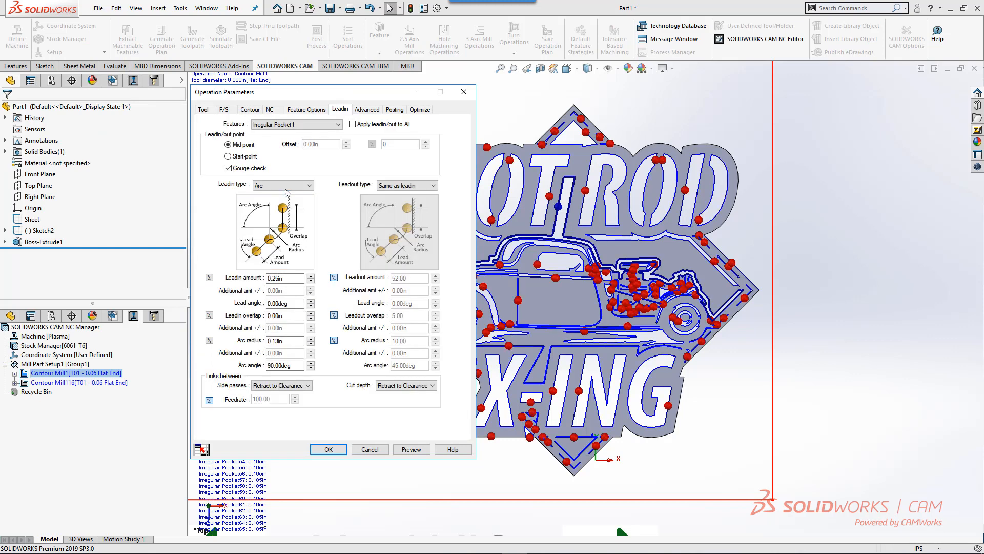
{"action": "left_click", "coordinate": [229, 168]}
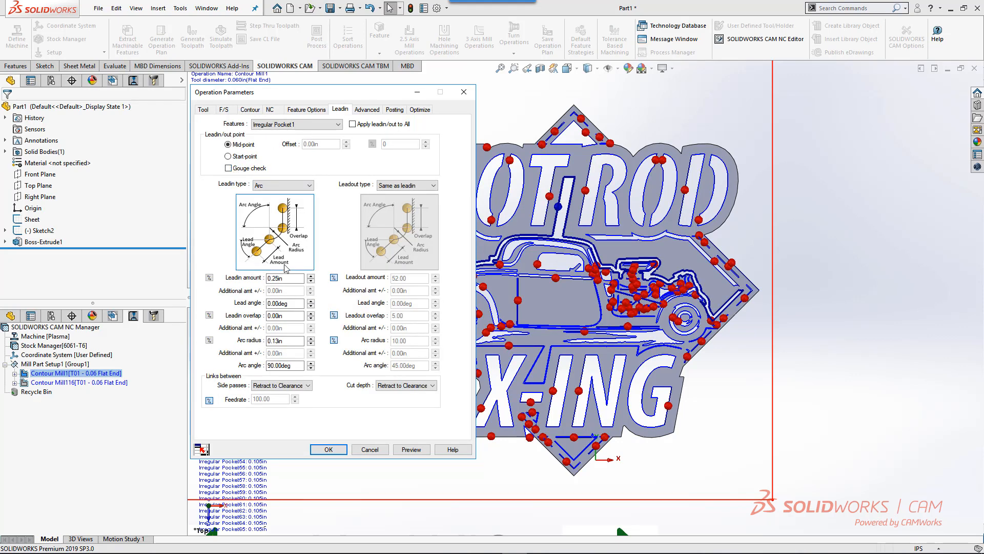
{"action": "key", "text": "Tab"}
{"action": "key", "text": "Tab"}
{"action": "type", "text": "."}
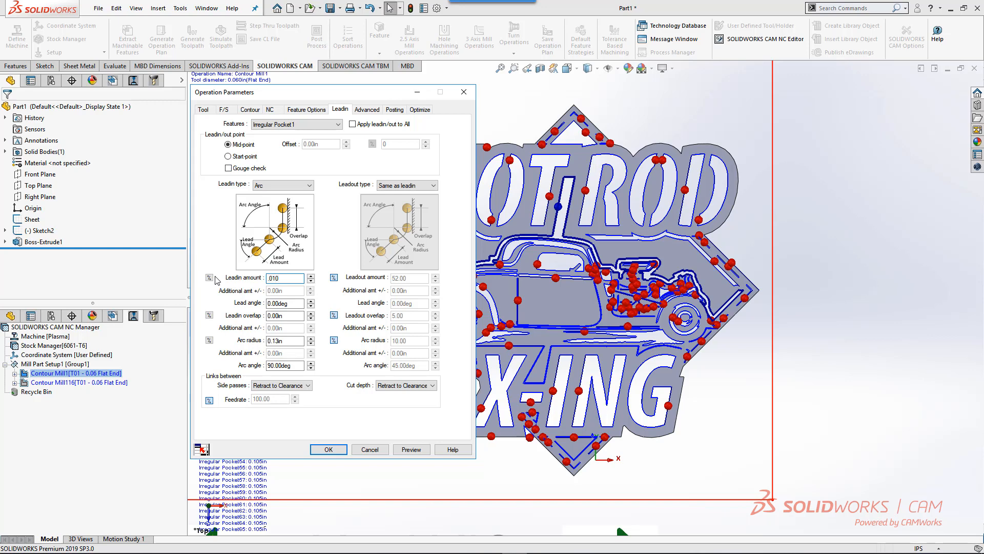
Set the leadin arc radius to 0.01 in and arc angle to 45 degrees, and apply the leadin/out to all features
{"action": "key", "text": "Tab"}
{"action": "key", "text": "Tab"}
{"action": "key", "text": "Tab"}
{"action": "key", "text": "Tab"}
{"action": "key", "text": "Tab"}
{"action": "key", "text": "BackSpace"}
{"action": "key", "text": "Tab"}
{"action": "key", "text": "Tab"}
{"action": "key", "text": "shift+Tab"}
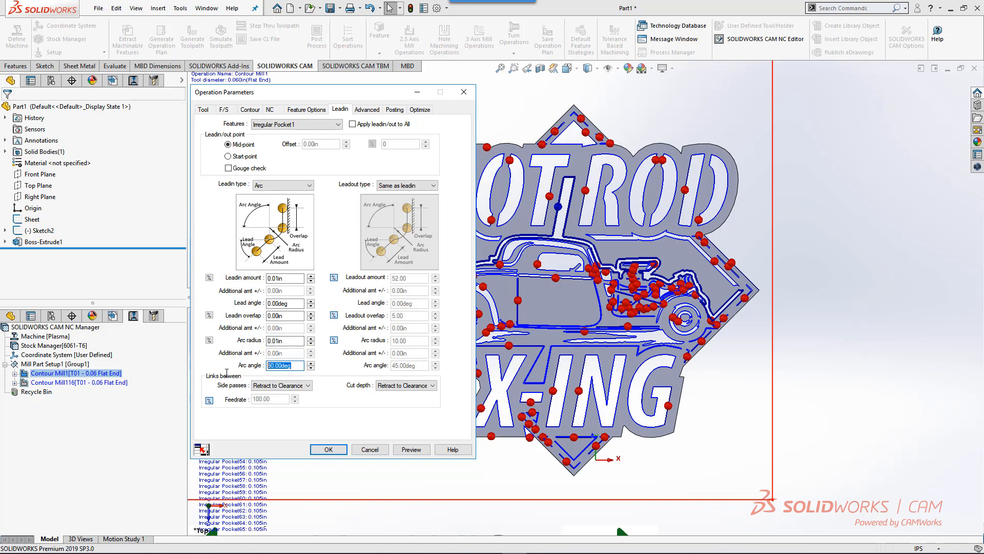
{"action": "type", "text": "45"}
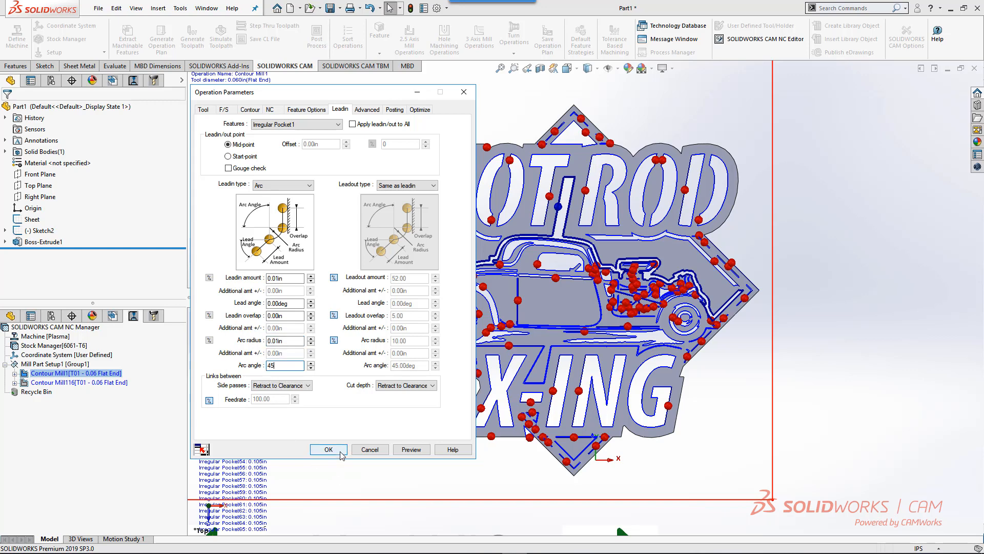
{"action": "left_click", "coordinate": [352, 124]}
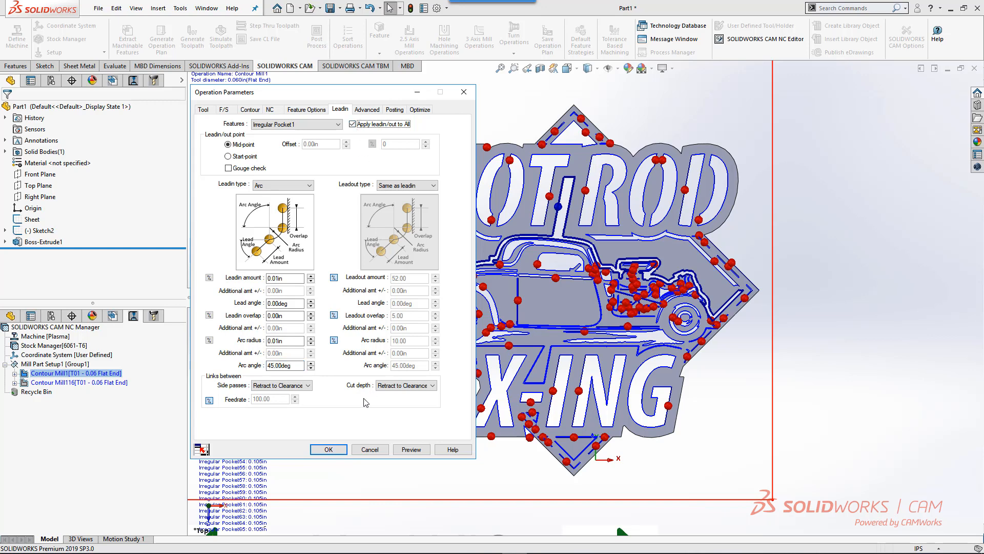
{"action": "left_click", "coordinate": [328, 449]}
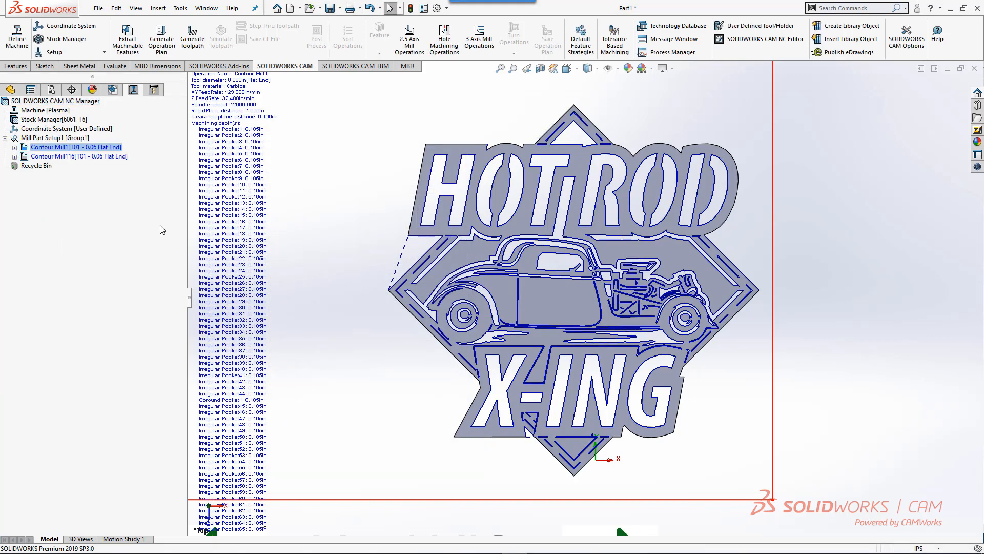
Generate the toolpaths for the combined Contour Mill1 operation and the perimeter operation Contour Mill116
{"action": "right_click", "coordinate": [106, 148]}
{"action": "left_click", "coordinate": [149, 169]}
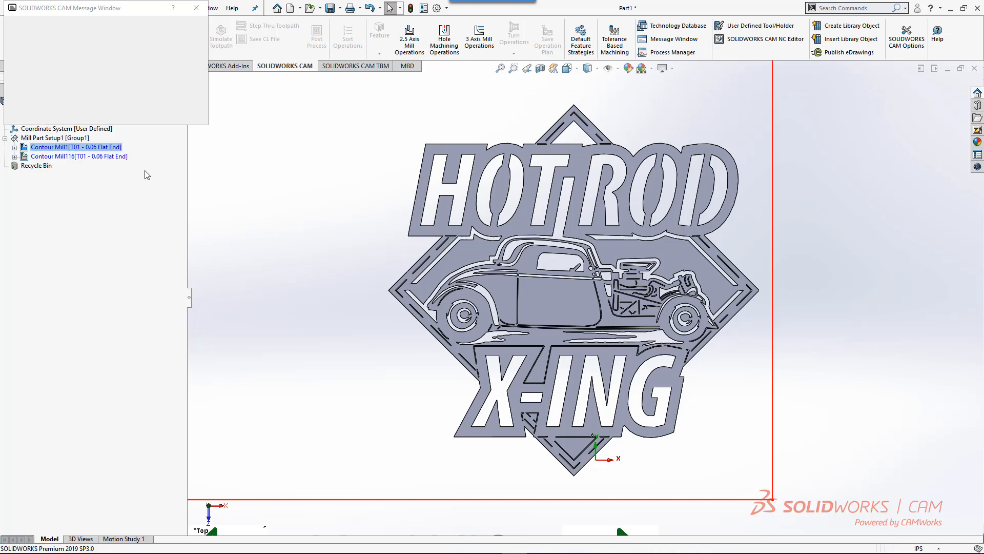
{"action": "left_click", "coordinate": [113, 156]}
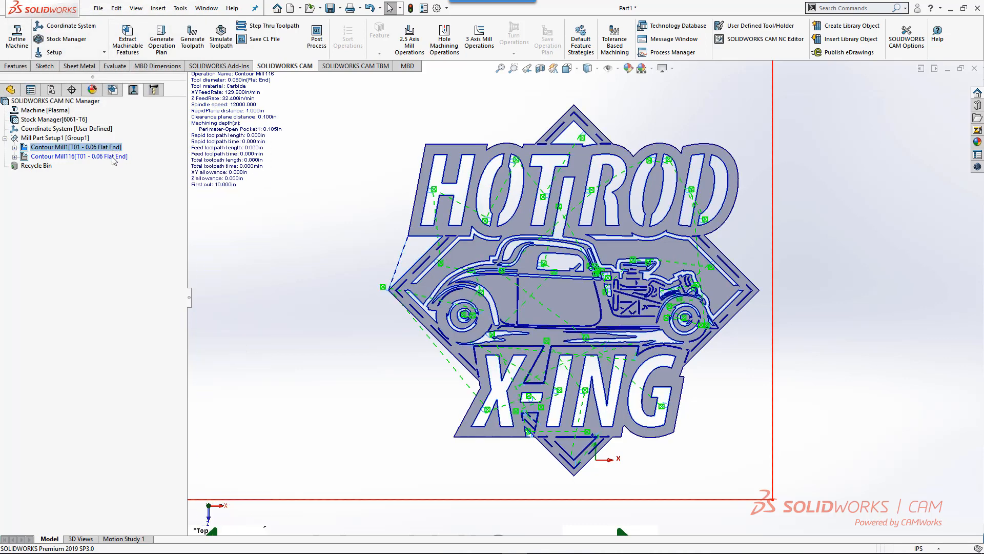
{"action": "right_click", "coordinate": [113, 156]}
{"action": "left_click", "coordinate": [150, 180]}
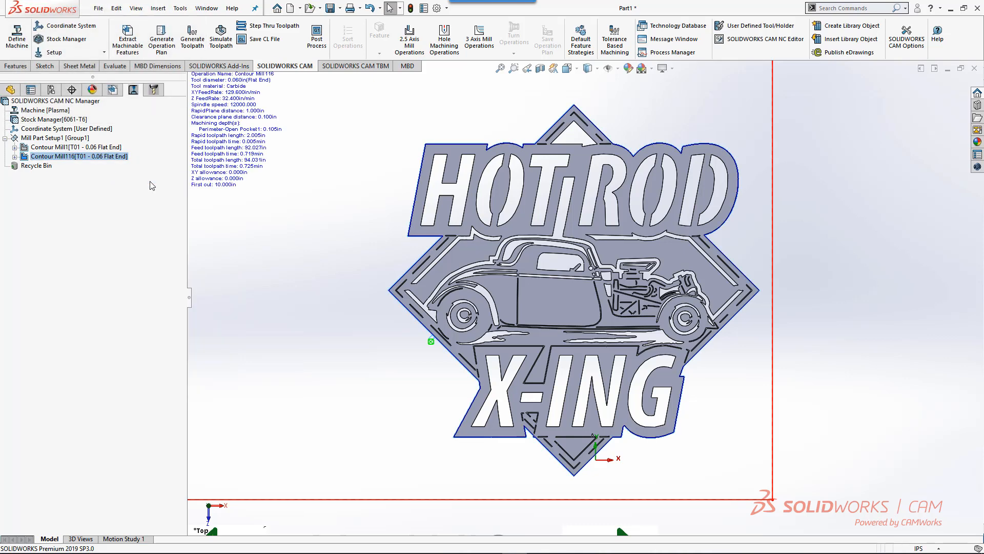